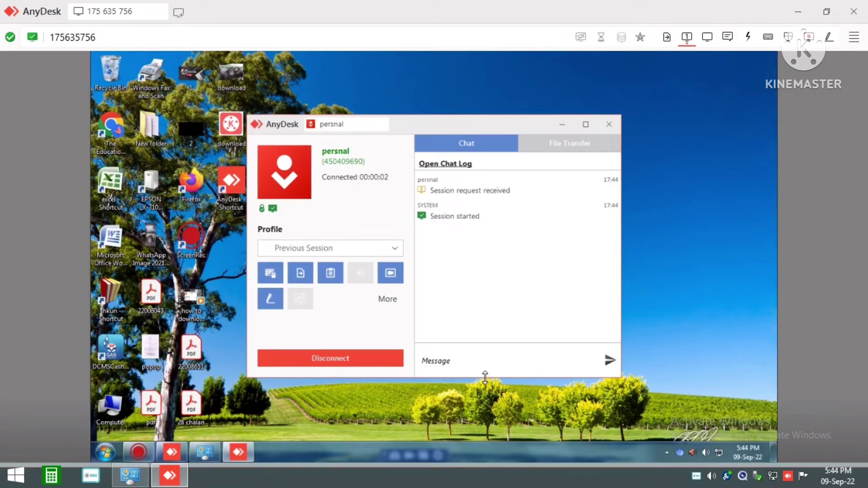
- Check the Windows edition and system type in the remote computer's system properties
left_click(562, 125)
right_click(120, 402)
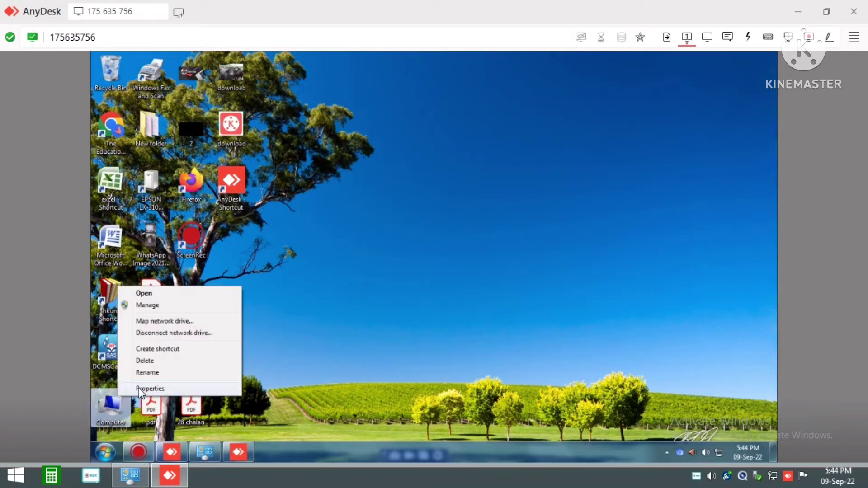
left_click(146, 387)
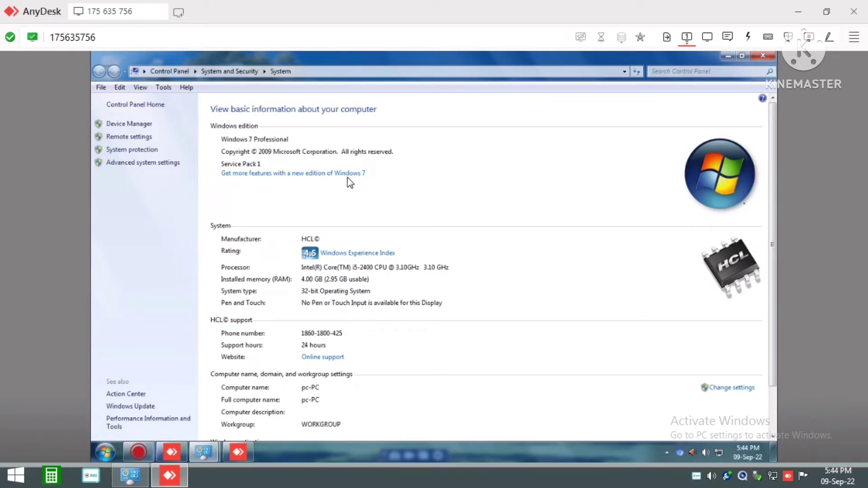
left_click(767, 58)
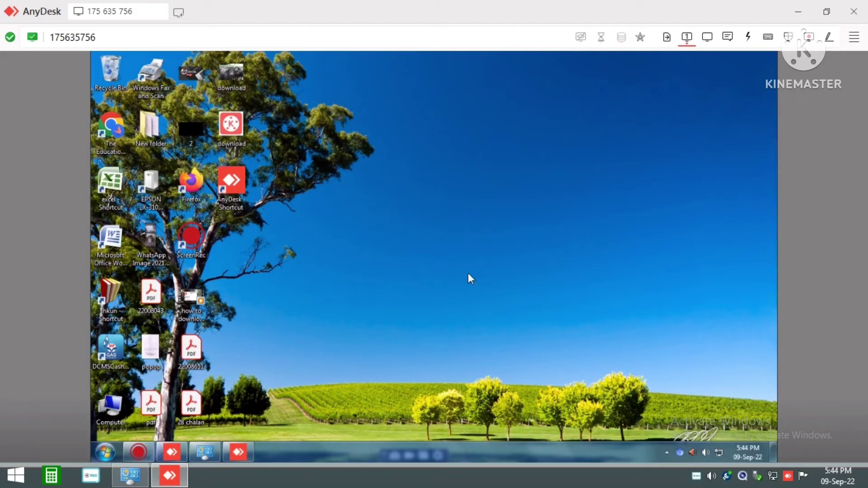
- Review the devices and printers installed on the remote computer
left_click(107, 451)
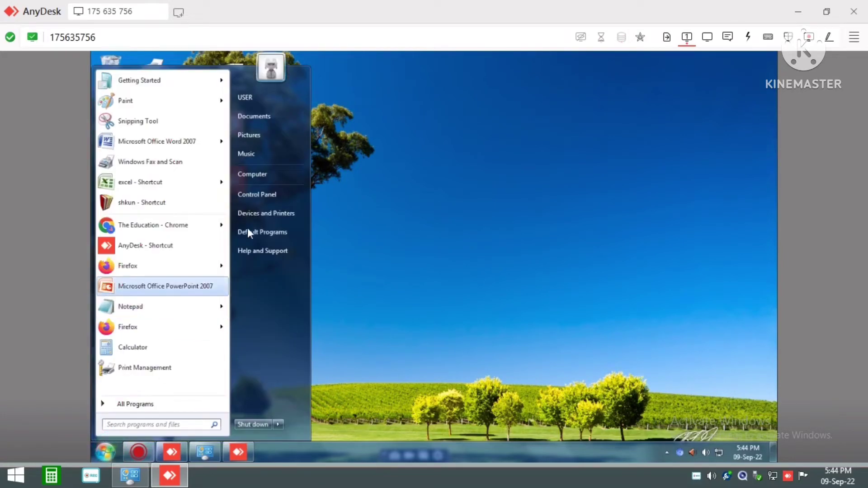
left_click(261, 214)
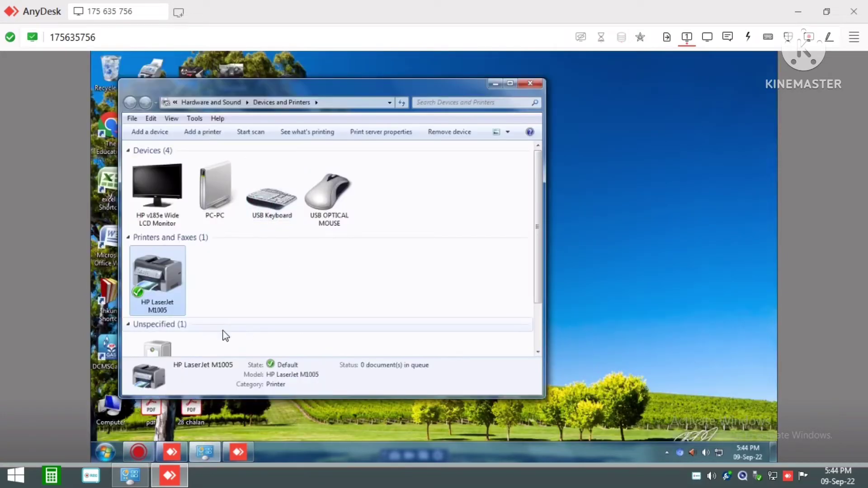
left_click(510, 84)
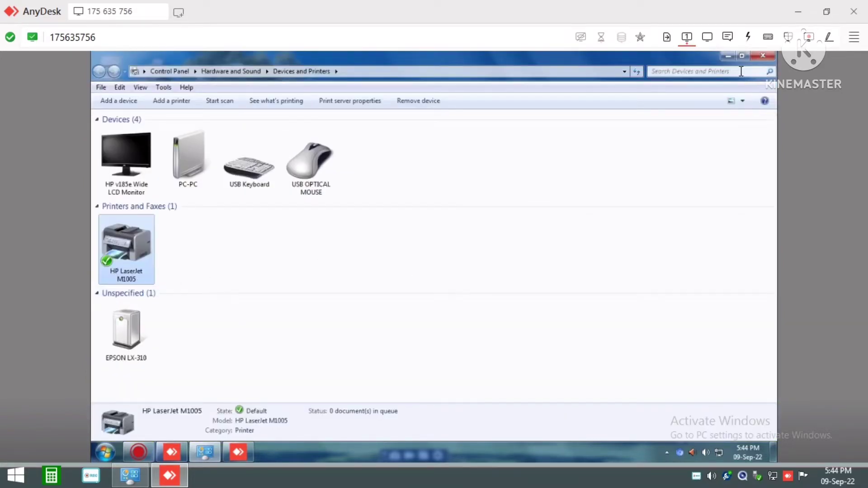
left_click(729, 54)
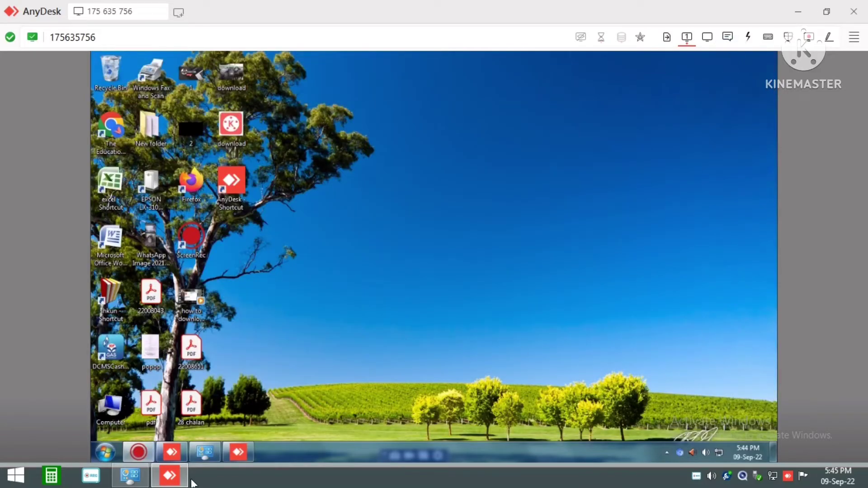
- Switch from AnyDesk to the local computer and review its installed devices and printers
left_click(178, 481)
left_click(135, 481)
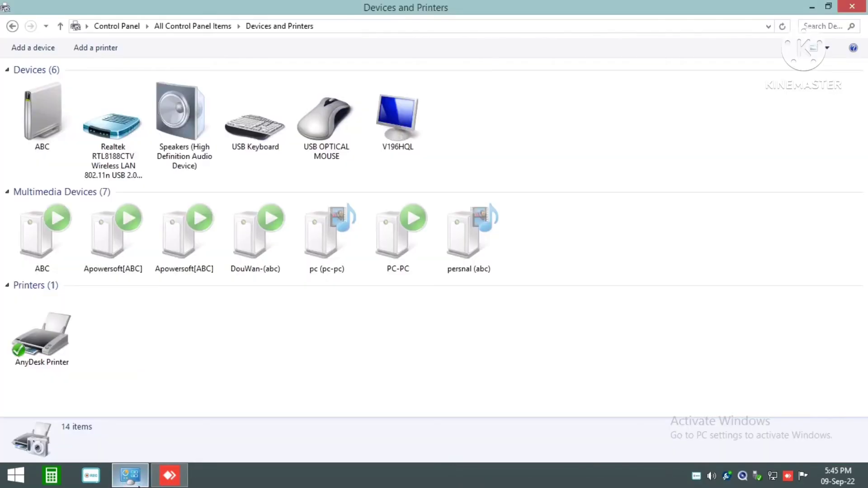
mouse_move(138, 486)
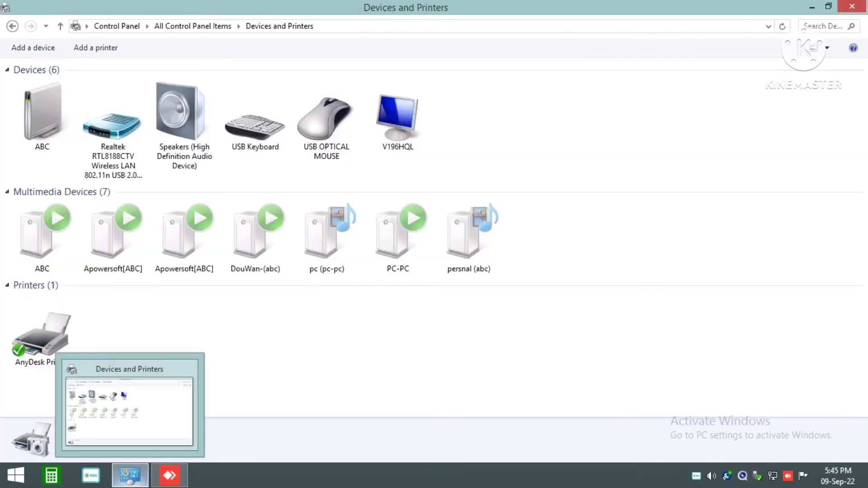
left_click(142, 480)
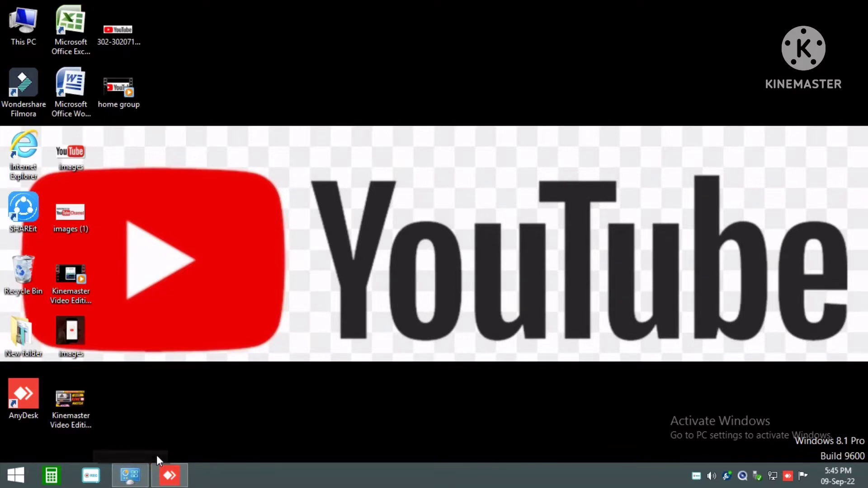
mouse_move(175, 475)
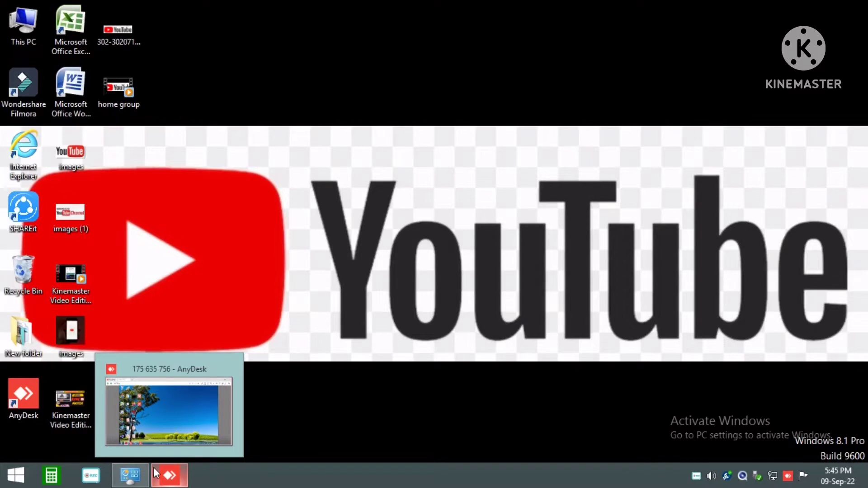
mouse_move(145, 477)
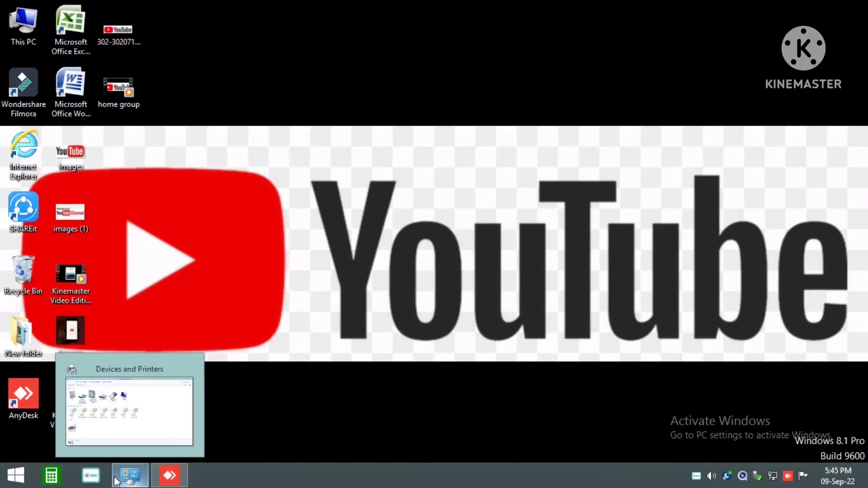
left_click(134, 481)
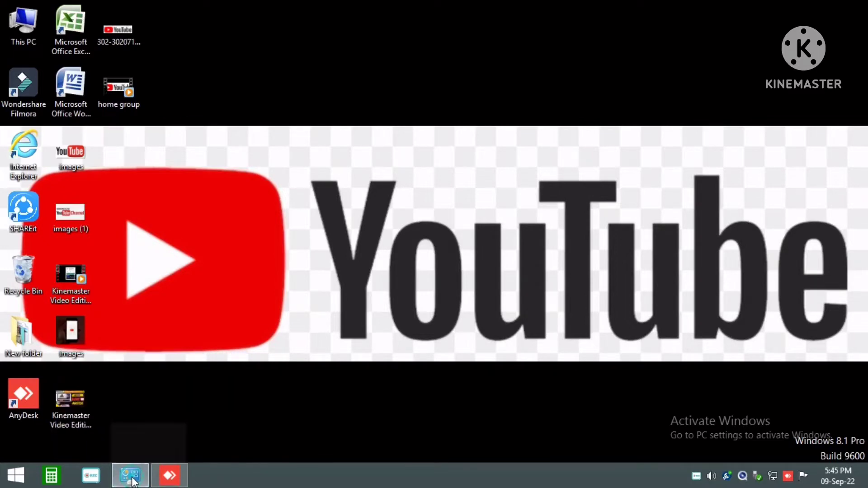
left_click(864, 6)
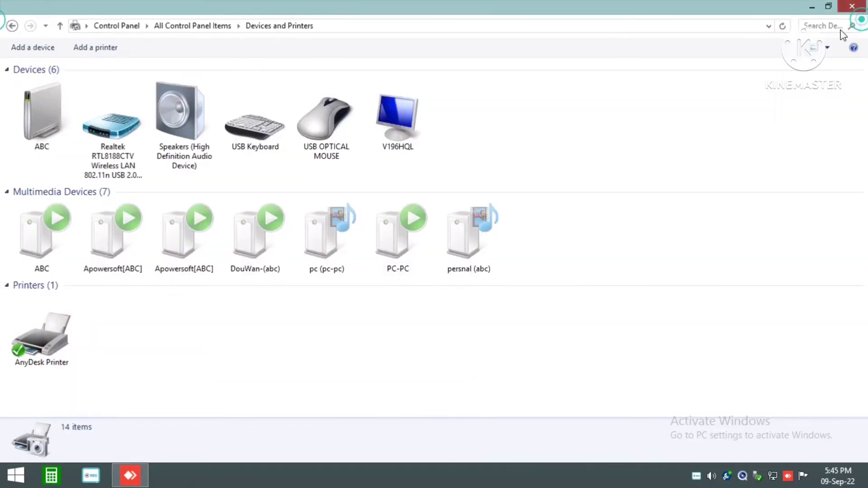
- Open the local computer's HomeGroup settings from Control Panel
double_click(17, 30)
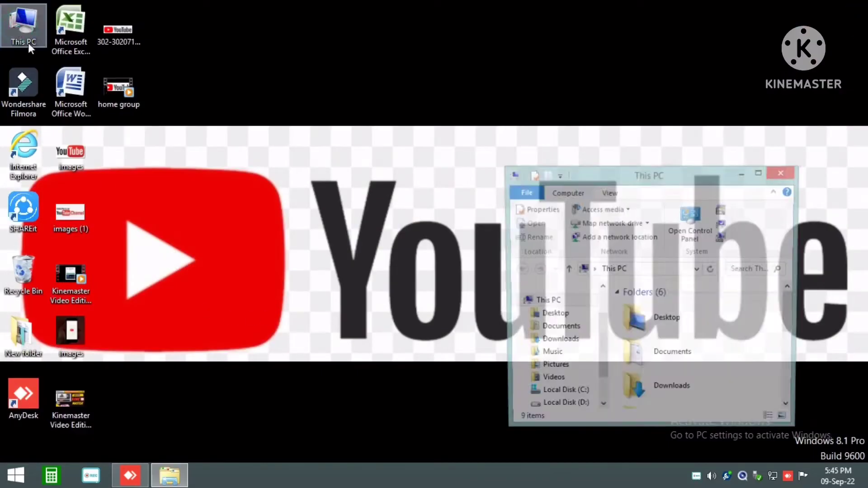
double_click(708, 176)
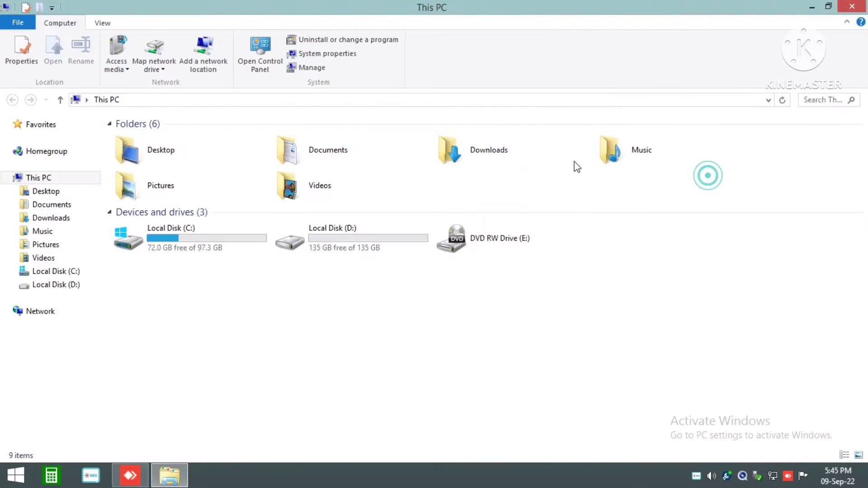
left_click(258, 49)
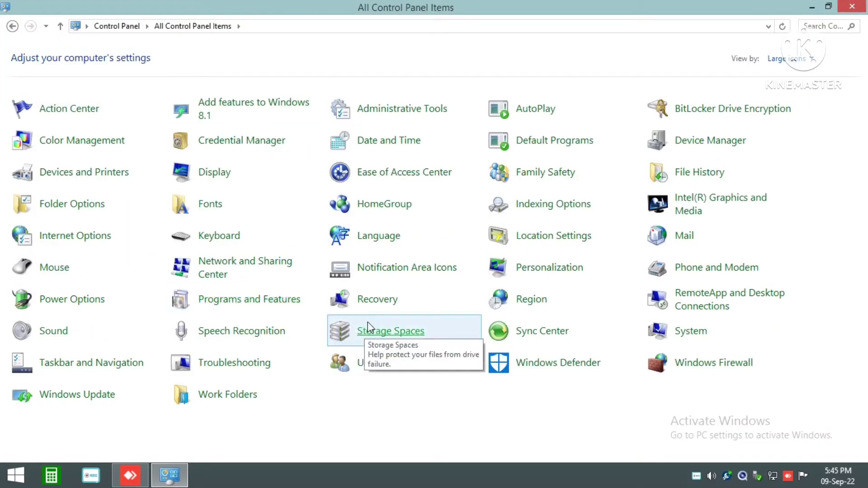
left_click(386, 203)
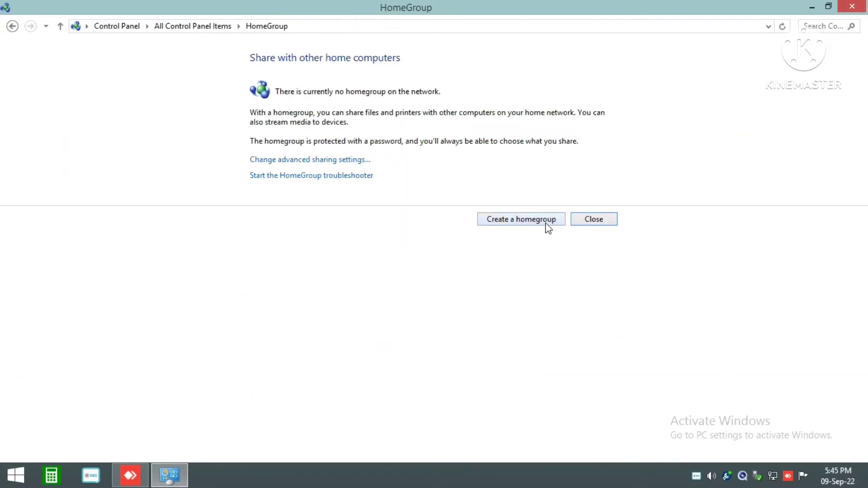
- Create a homegroup that shares Pictures, Videos, Music, and Printers & Devices, leaving Documents not shared
left_click(534, 220)
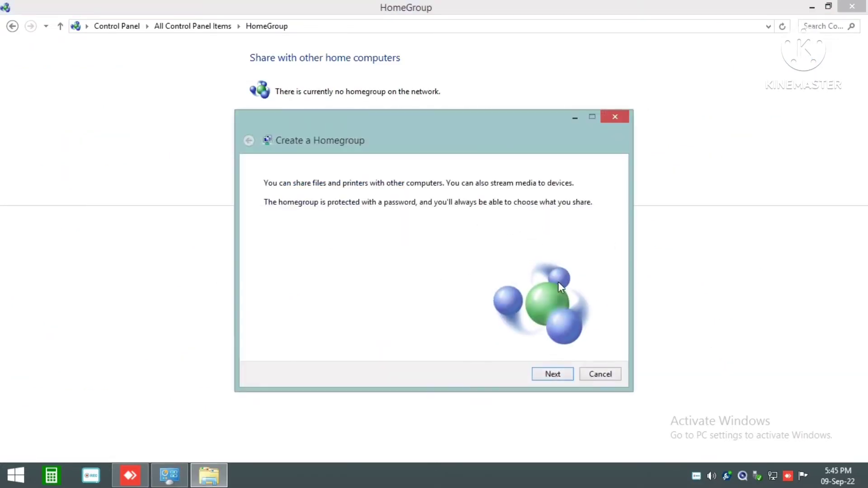
left_click(553, 374)
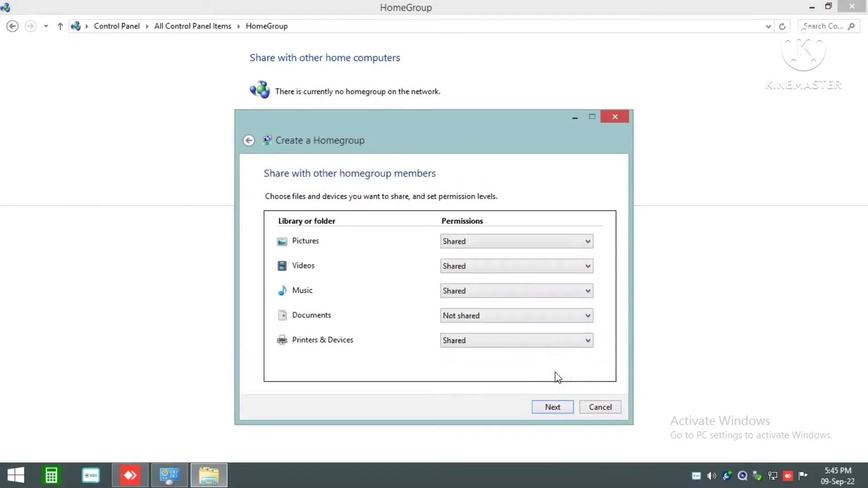
left_click(554, 409)
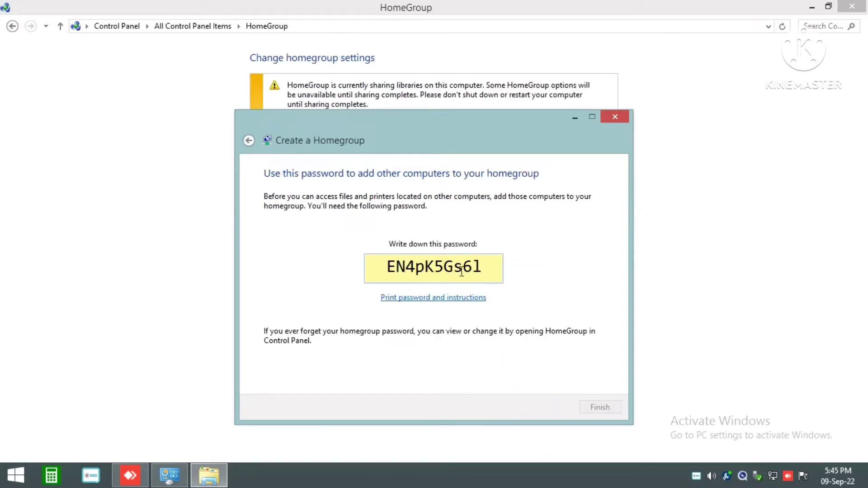
- Copy the generated homegroup password and finish the homegroup creation wizard
double_click(449, 268)
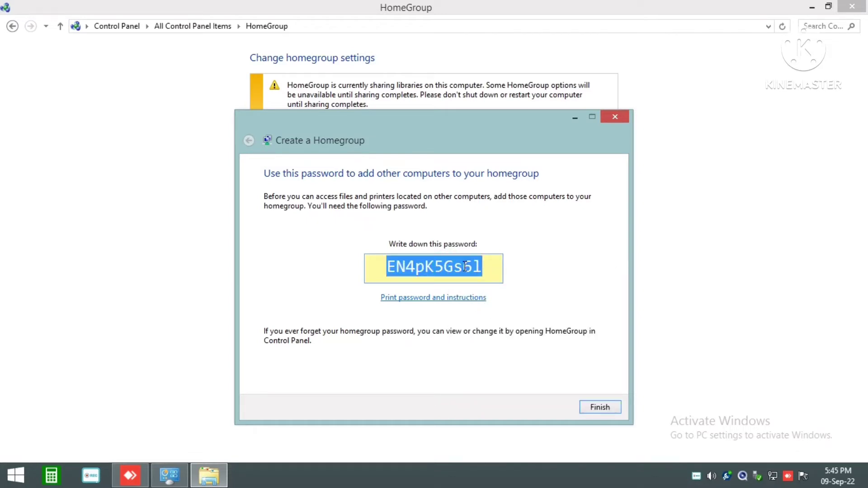
right_click(464, 267)
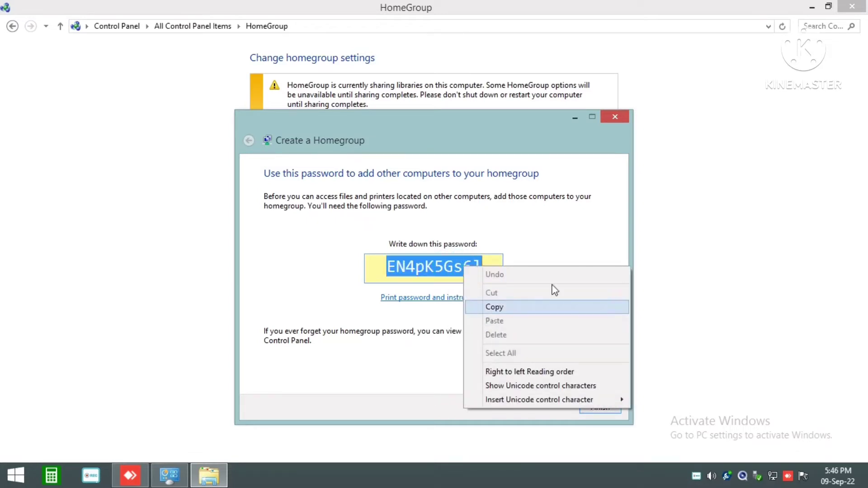
left_click(553, 312)
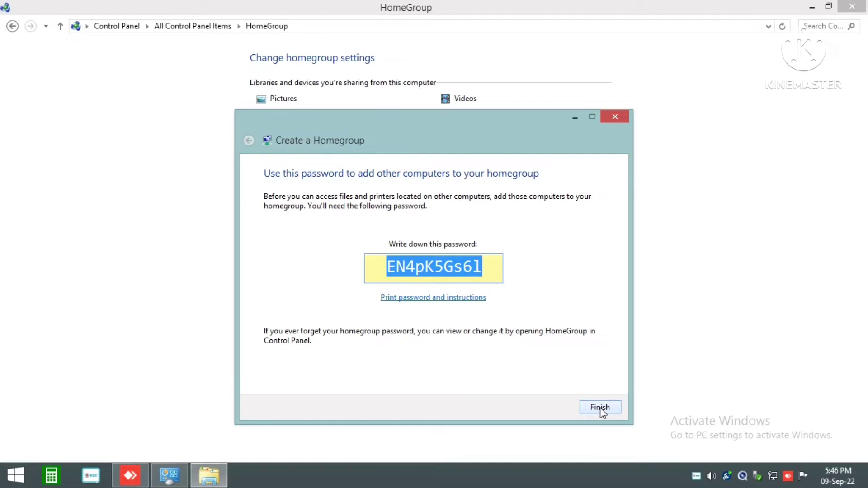
left_click(601, 408)
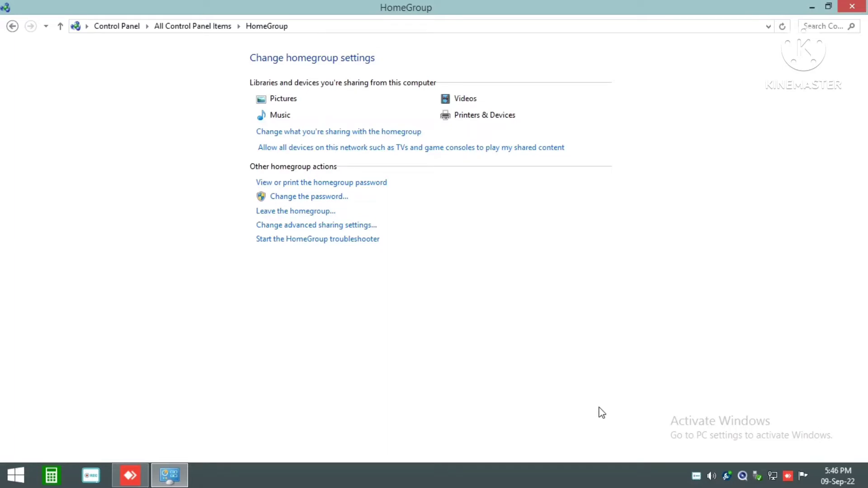
- Switch to the AnyDesk session, close Devices and Printers, and open the remote computer's HomeGroup settings under Network and Internet
left_click(123, 485)
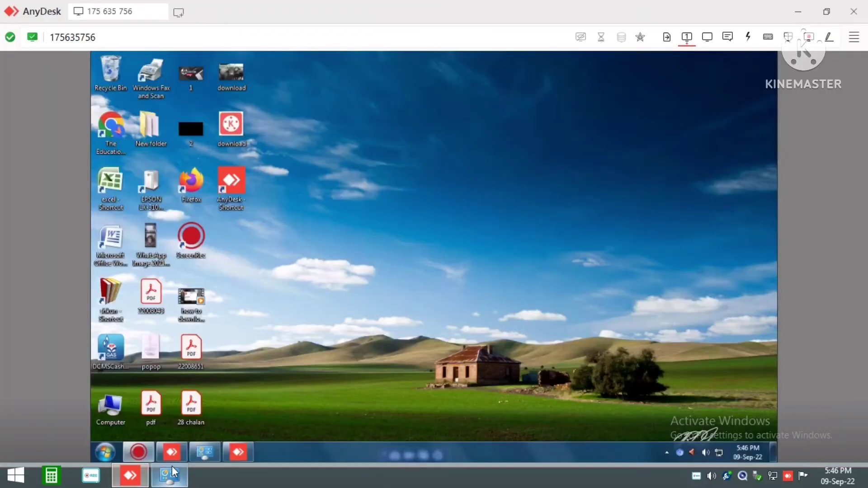
left_click(208, 452)
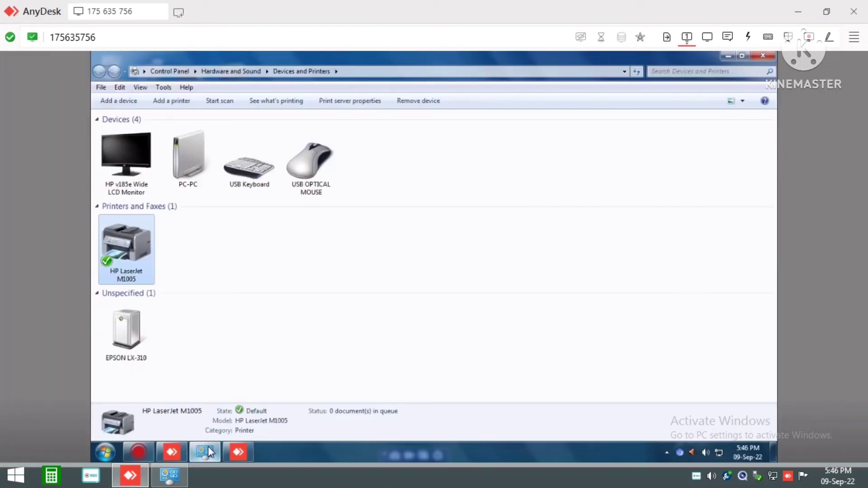
left_click(768, 56)
left_click(106, 454)
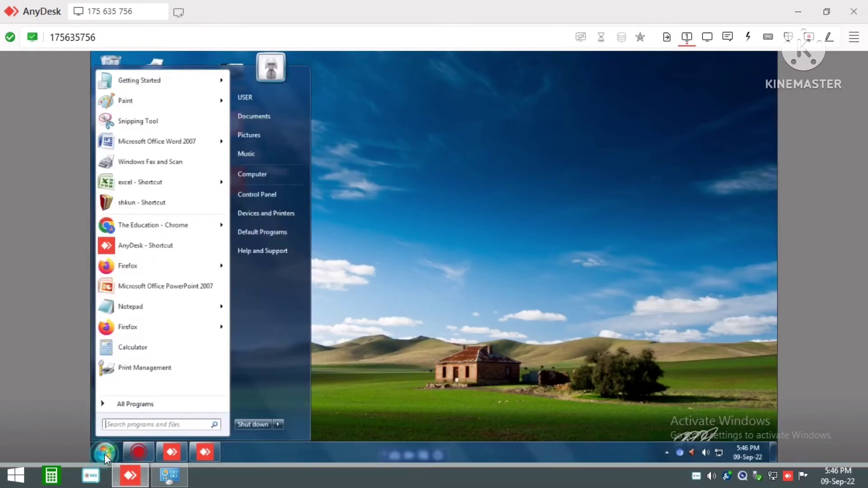
left_click(268, 196)
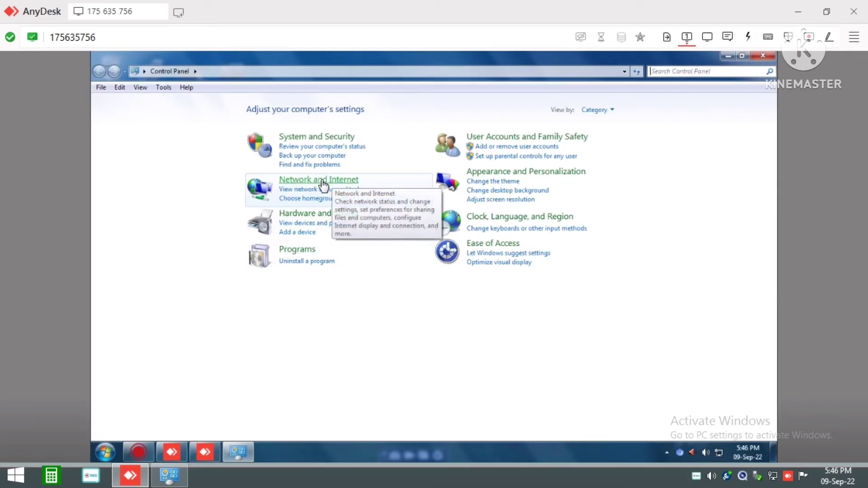
left_click(323, 183)
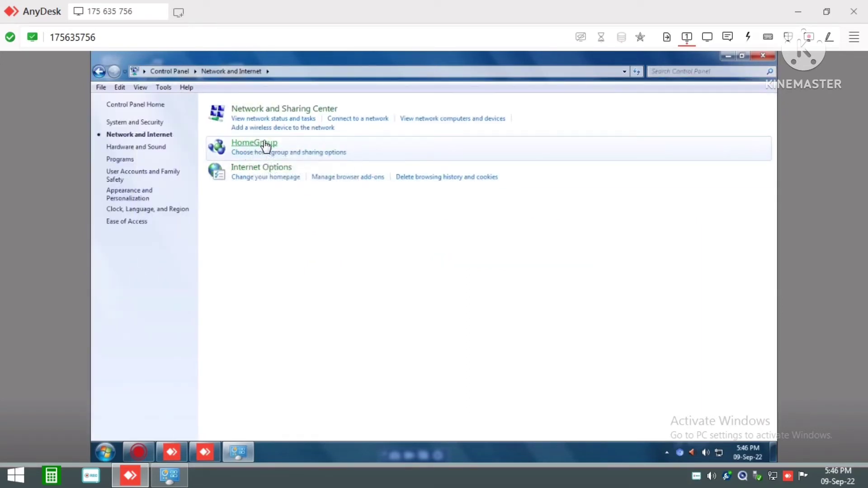
left_click(266, 146)
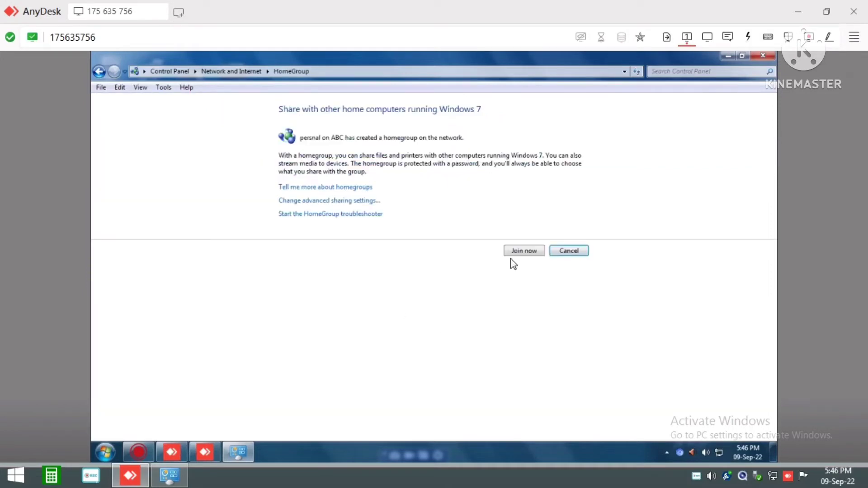
- Join the detected homegroup on the remote computer, sharing Pictures, Music, Videos, and Printers, and paste the homegroup password to complete the wizard
left_click(525, 252)
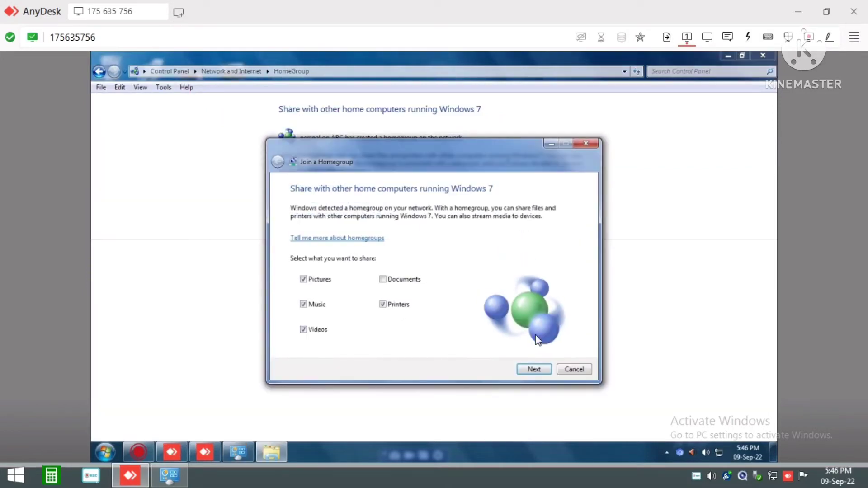
left_click(536, 373)
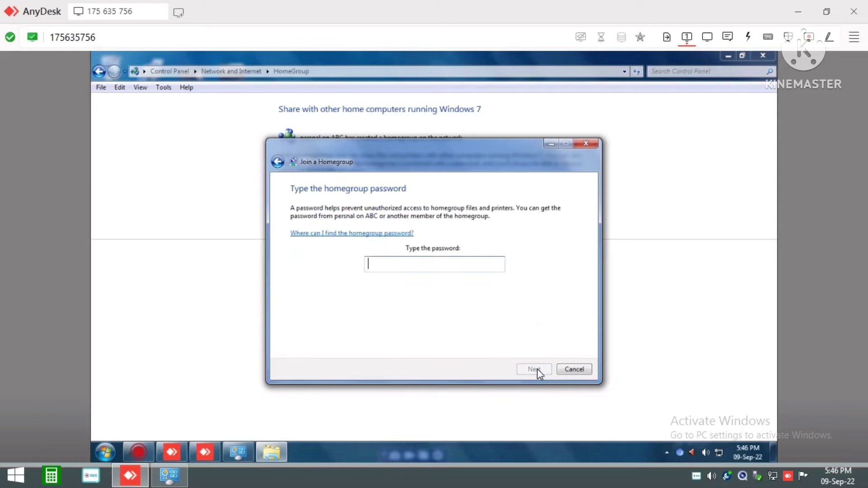
right_click(438, 264)
left_click(478, 312)
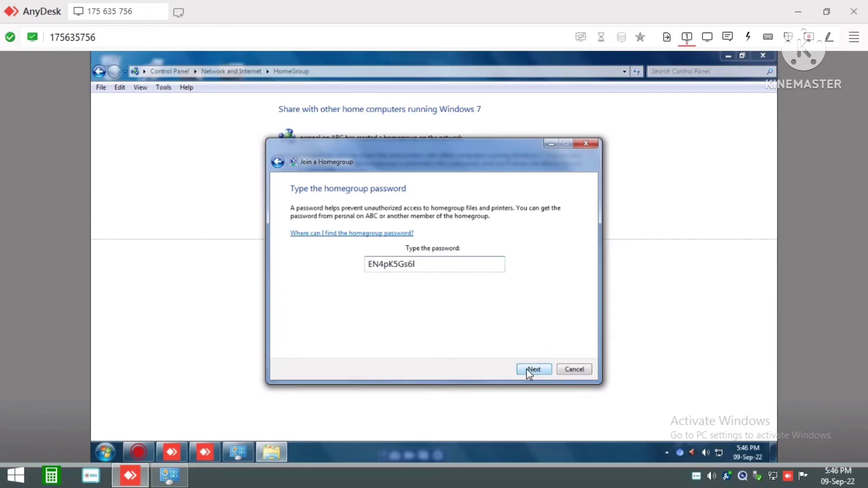
left_click(526, 368)
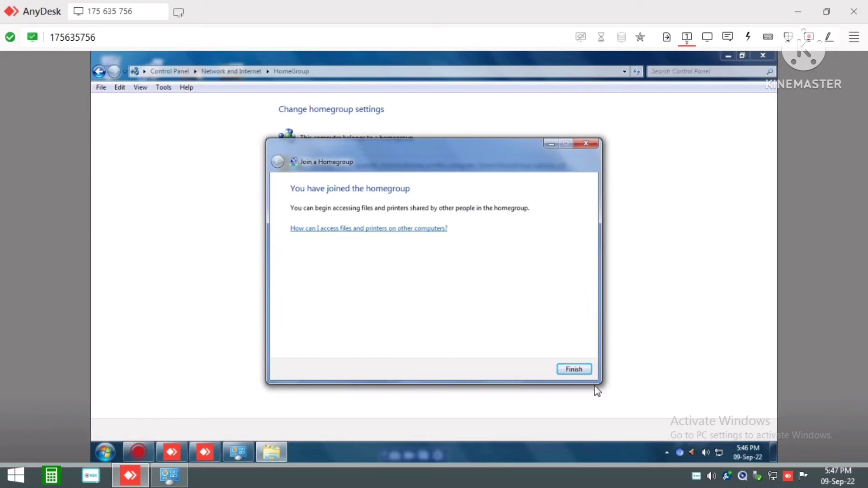
left_click(572, 369)
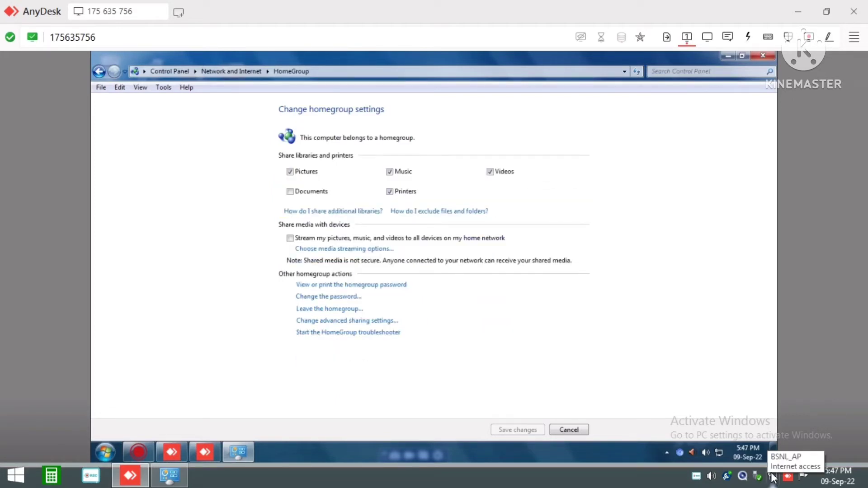
- Check the network connections on the remote and local computers, and close the local Networks list
left_click(718, 453)
left_click(717, 452)
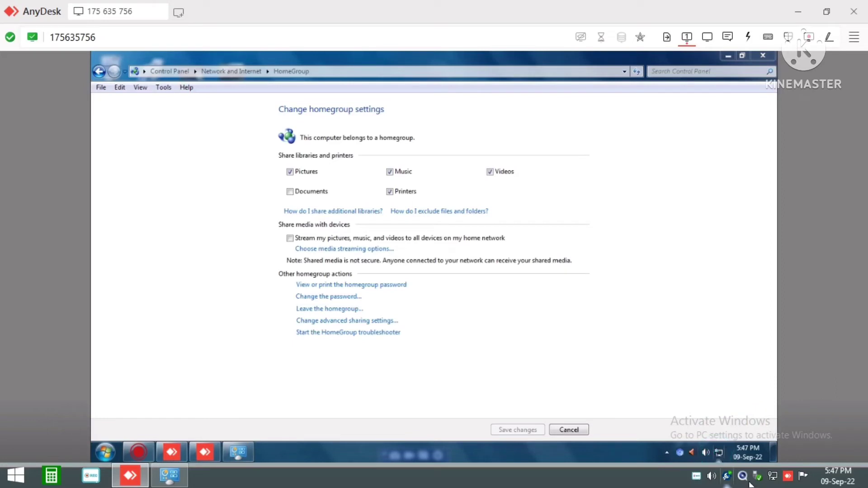
left_click(774, 477)
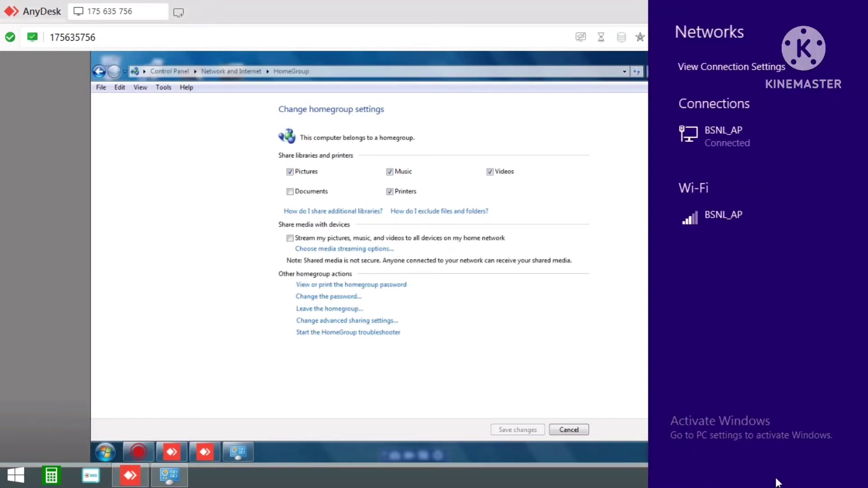
left_click(576, 355)
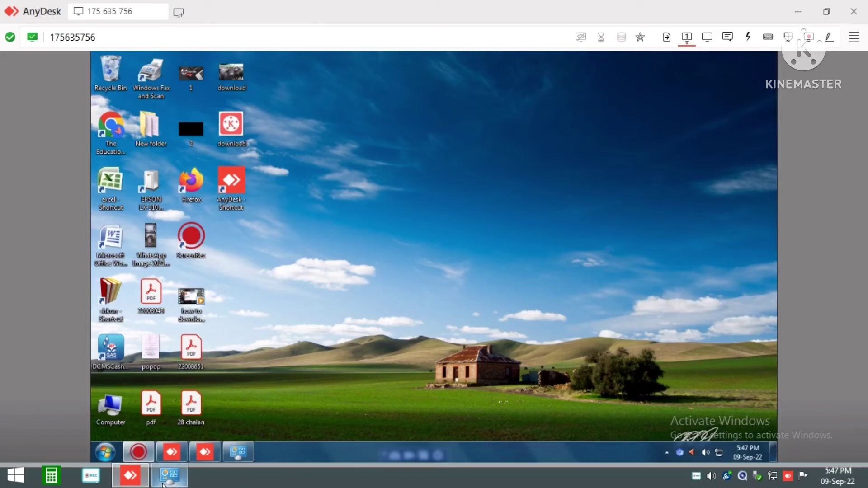
- Switch to the local computer's Control Panel, open Devices and Printers, and select the HP LaserJet M1005 on PC-PC
mouse_move(163, 484)
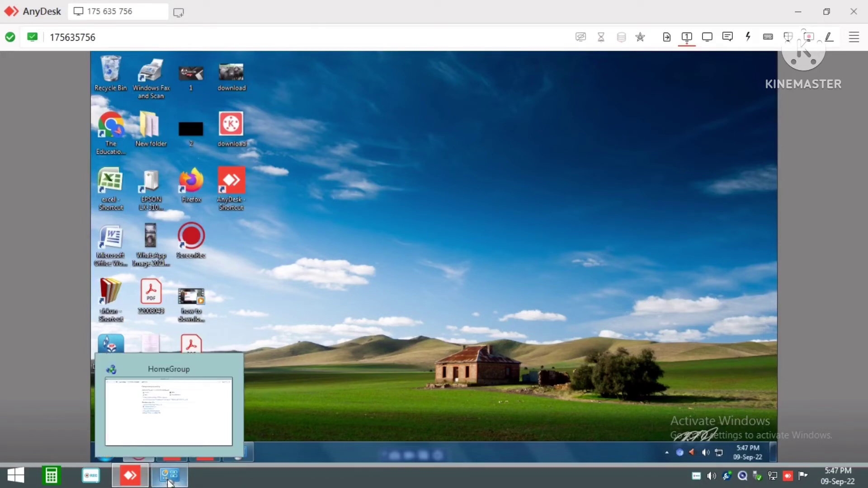
left_click(131, 477)
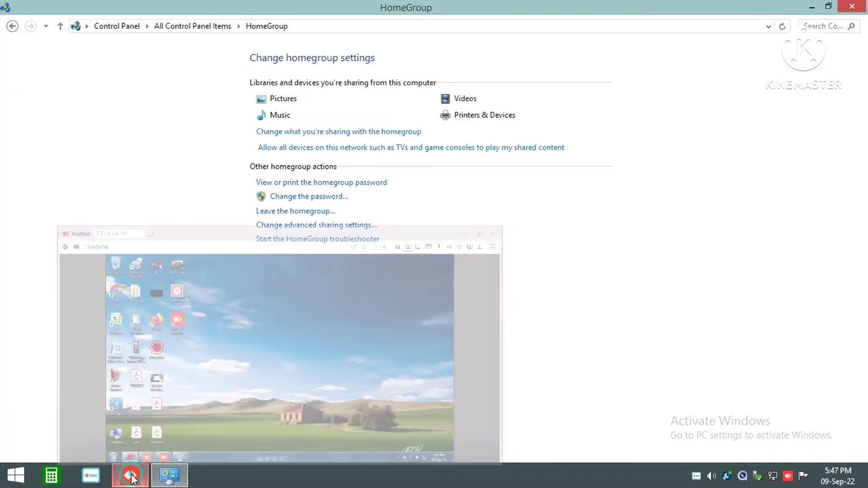
left_click(11, 27)
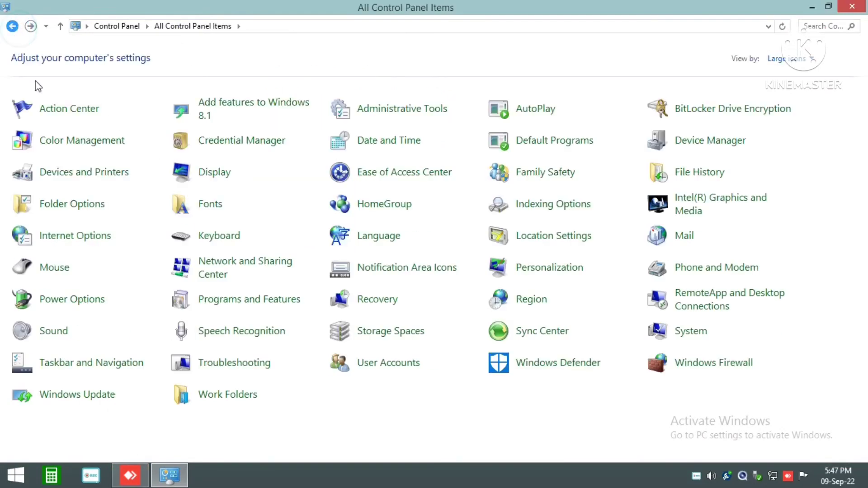
left_click(71, 180)
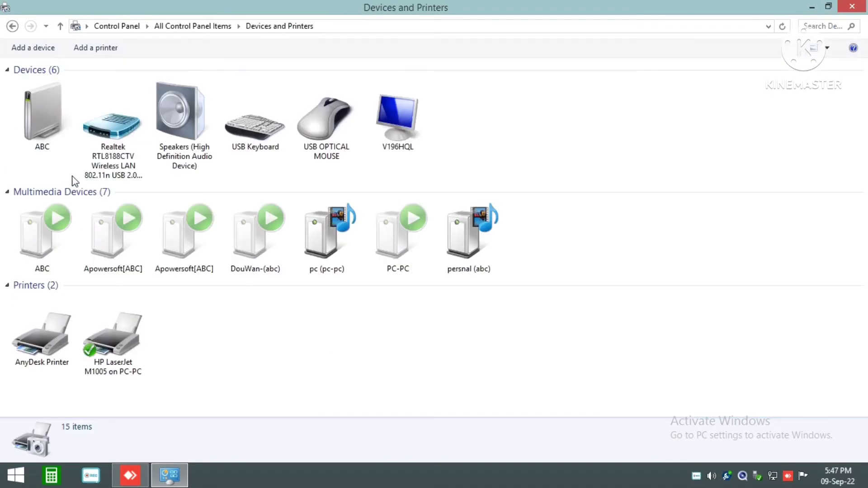
left_click(122, 377)
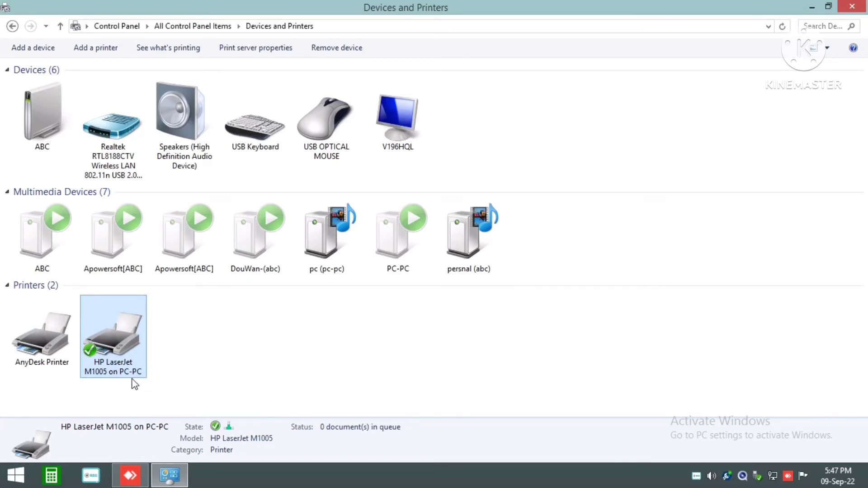
- Minimize the open windows, view the local computer's system properties to check its Windows edition, and return to the desktop
left_click(132, 479)
left_click(132, 479)
left_click(167, 482)
right_click(28, 34)
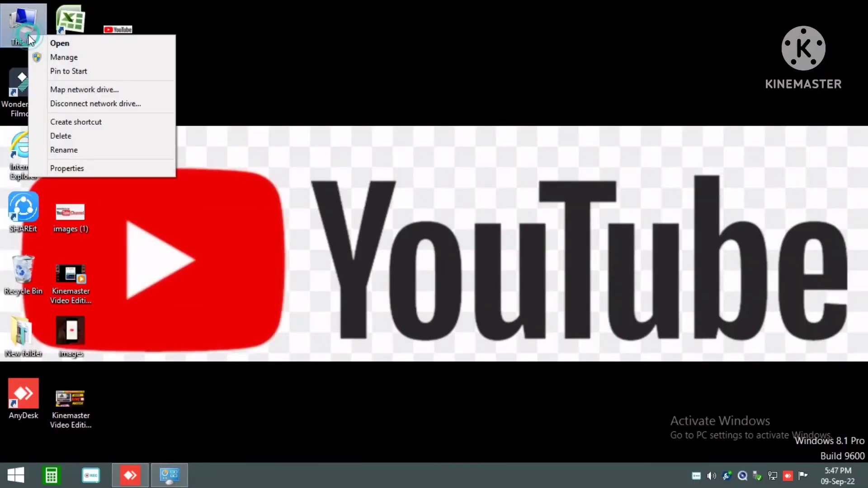
left_click(81, 168)
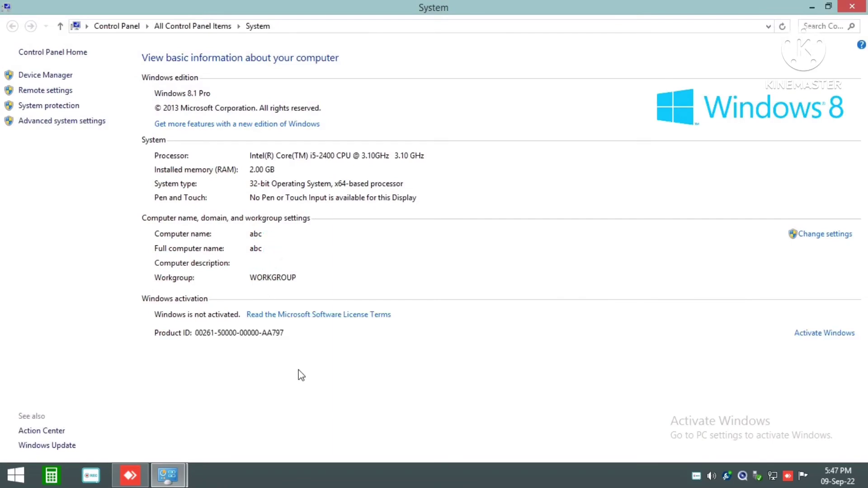
left_click(812, 7)
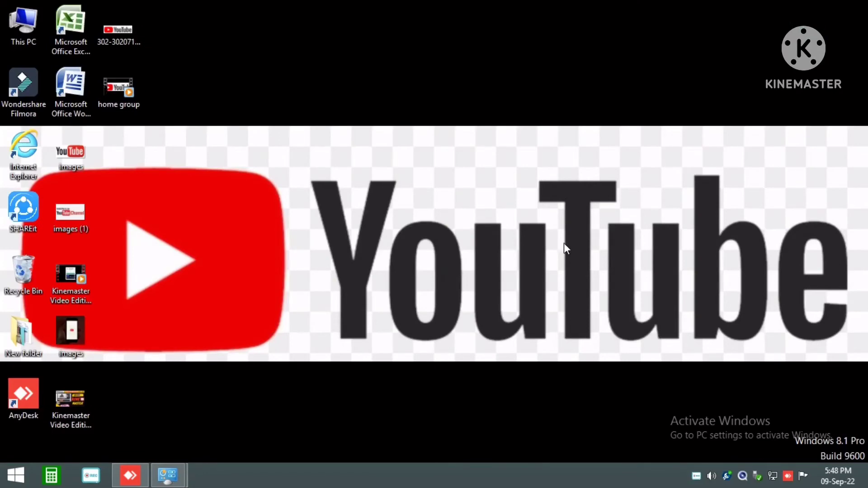
- Open the lower Kinemaster Video Editing image from the desktop in Windows Photo Viewer
double_click(72, 400)
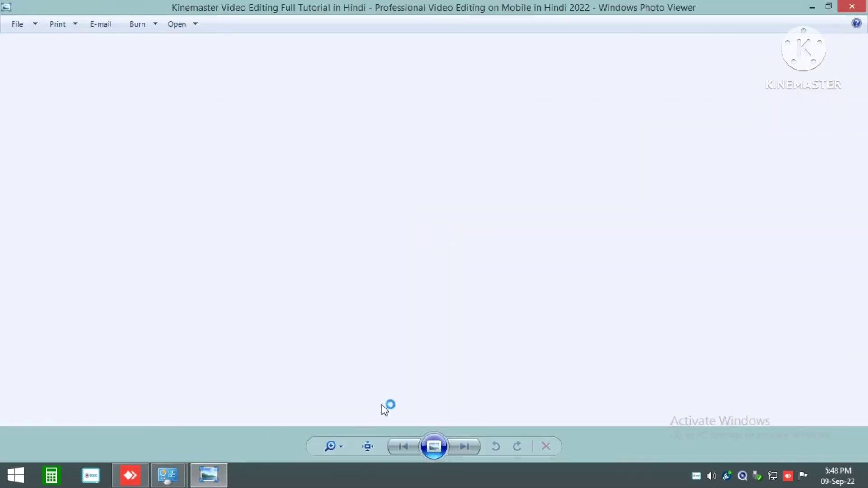